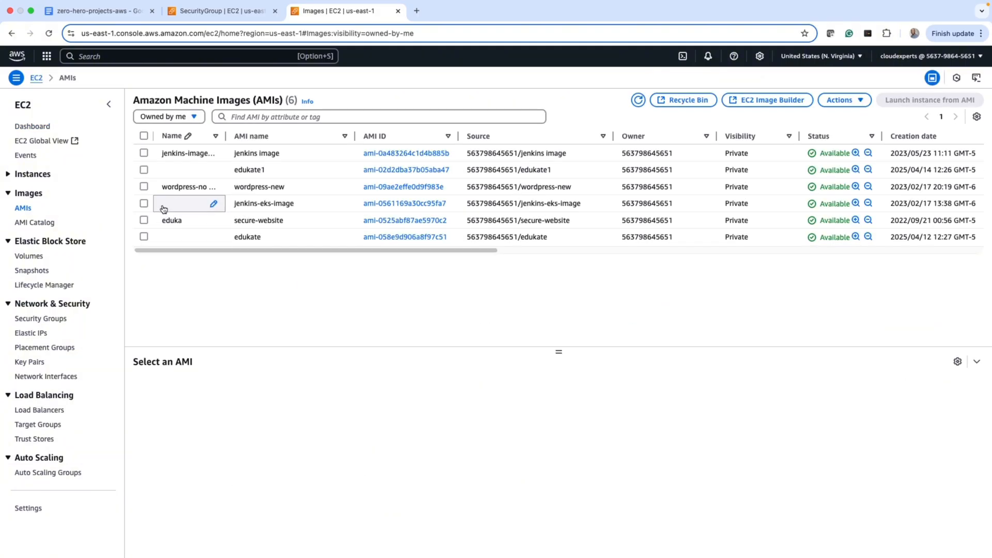
Step: Select the edukate1 AMI to view its details, and review the Part 2 ELB/ALB instructions in the zero-hero-projects-aws document
click(145, 170)
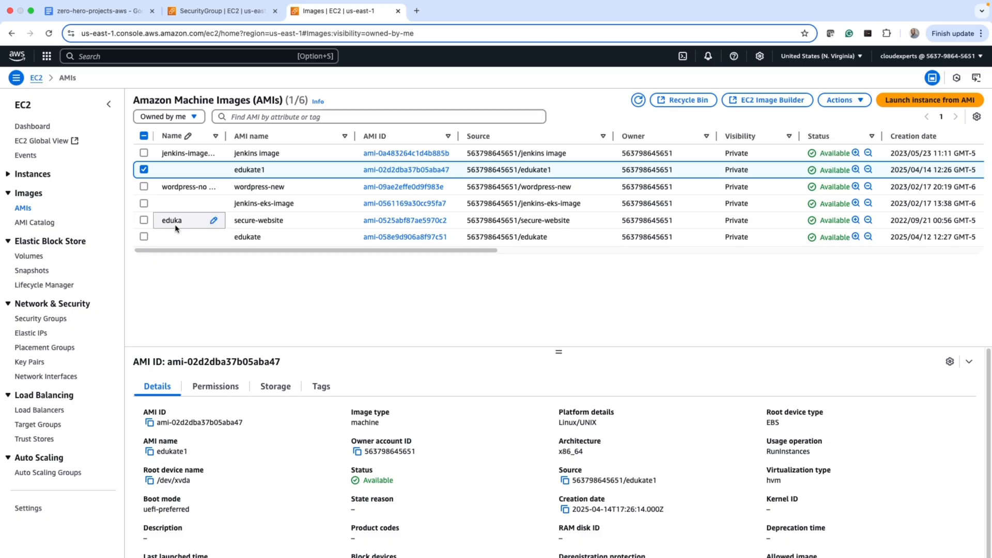
click(106, 17)
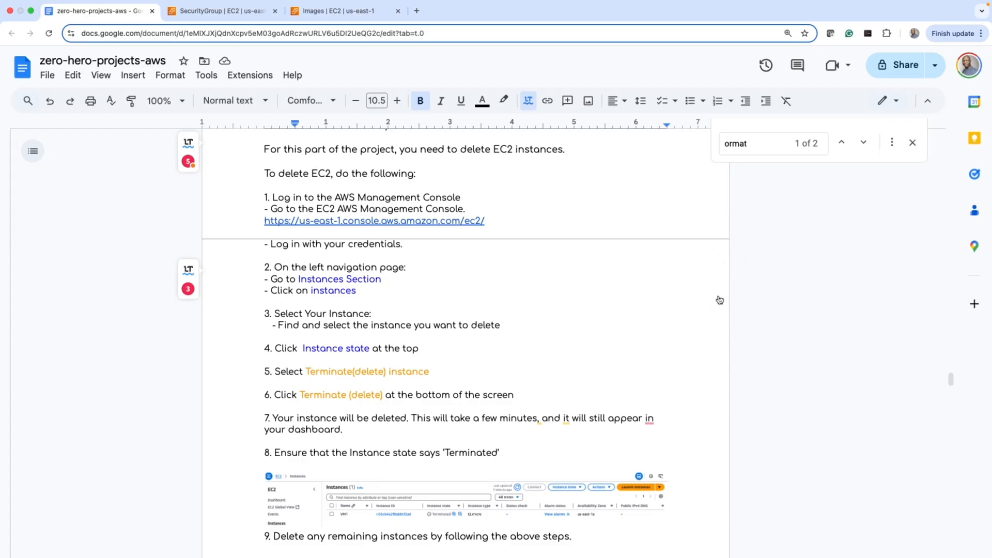
scroll(562, 373, down, 15)
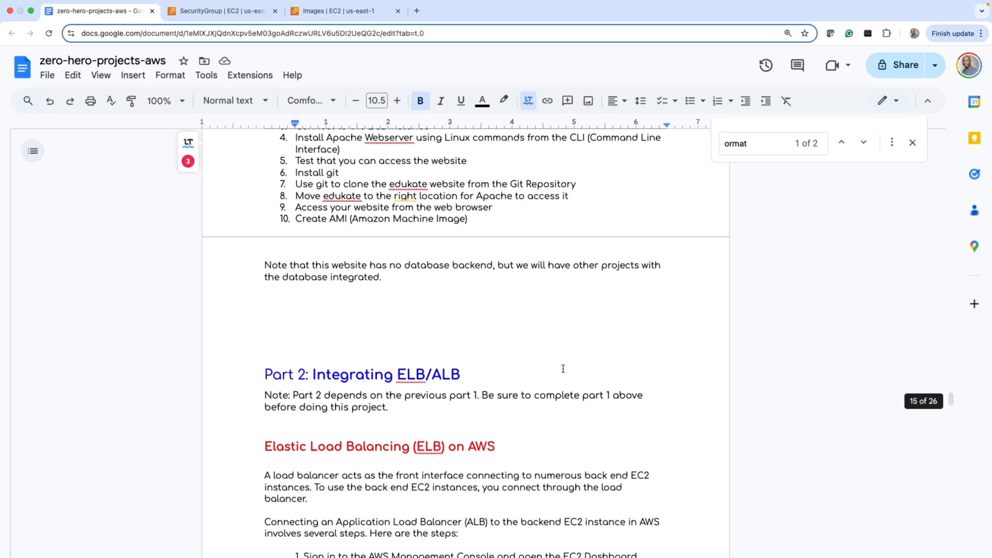
scroll(516, 325, down, 1)
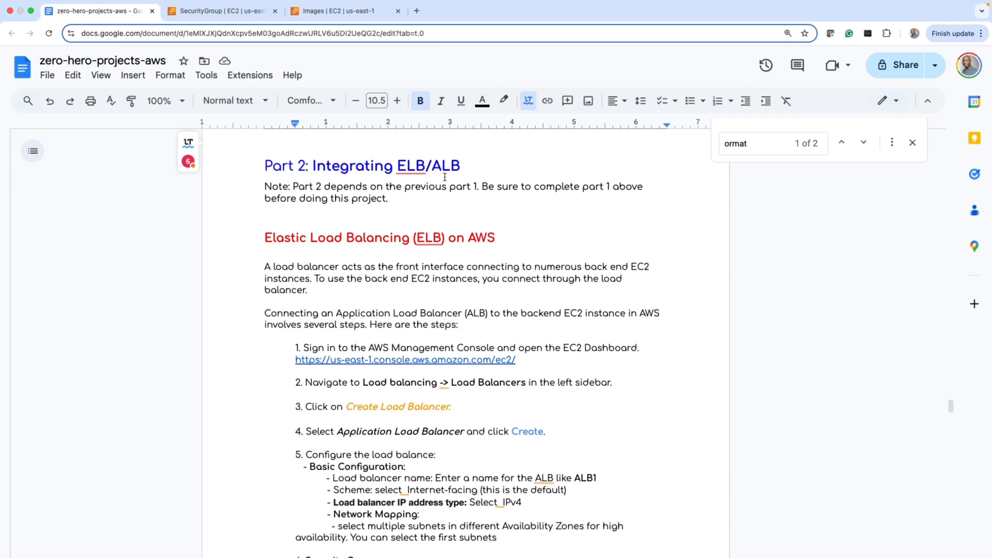
scroll(470, 422, down, 4)
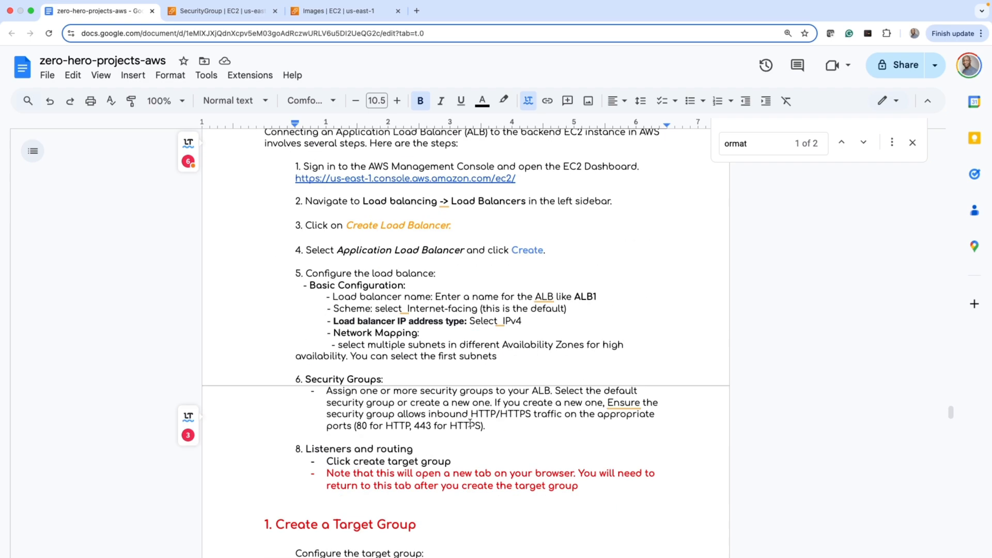
scroll(470, 422, up, 2)
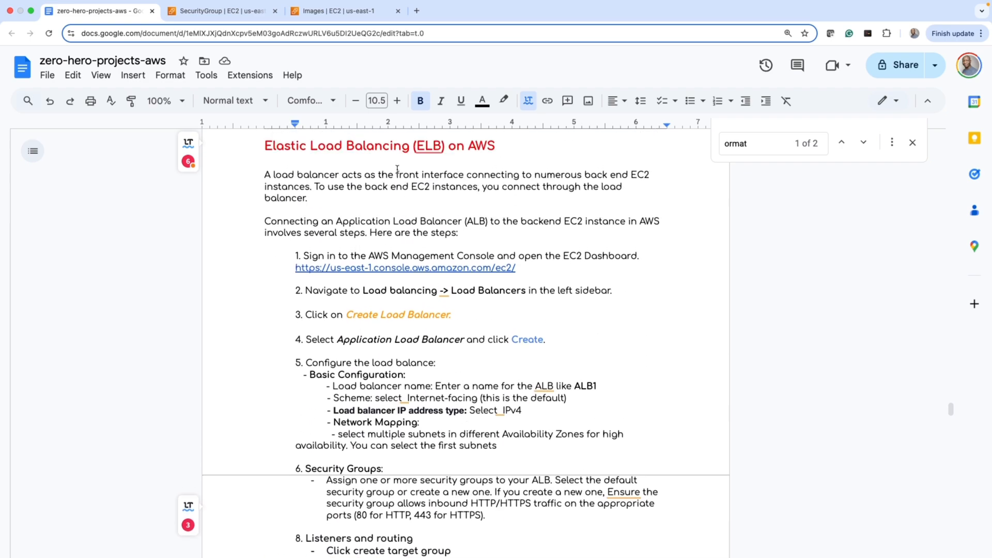
Step: Return to the AWS EC2 console and start creating an Application Load Balancer
click(340, 24)
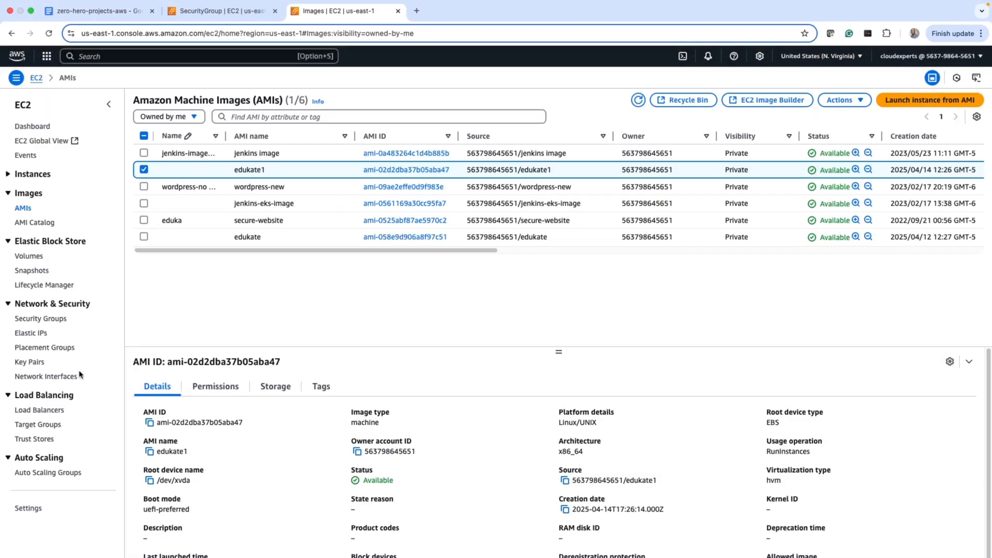
click(57, 413)
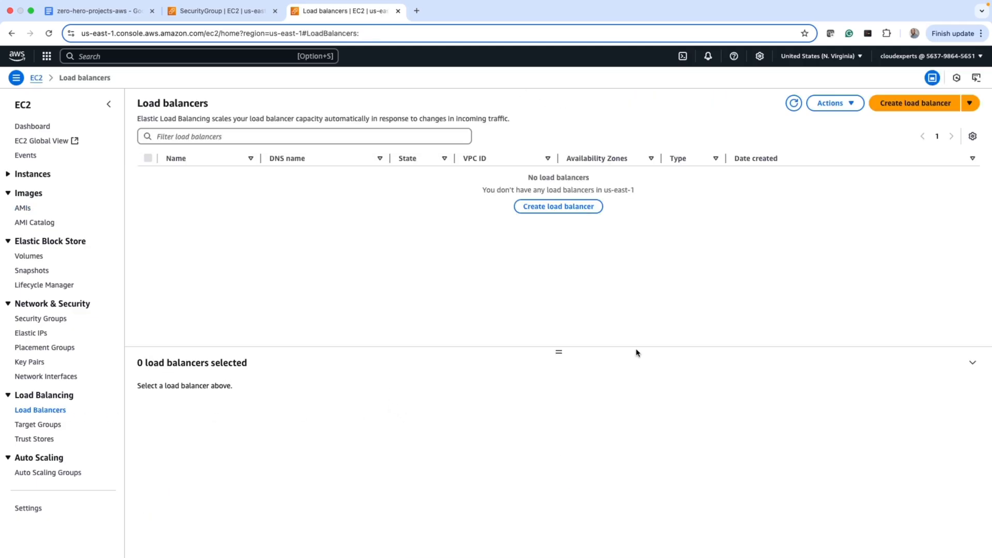
click(898, 109)
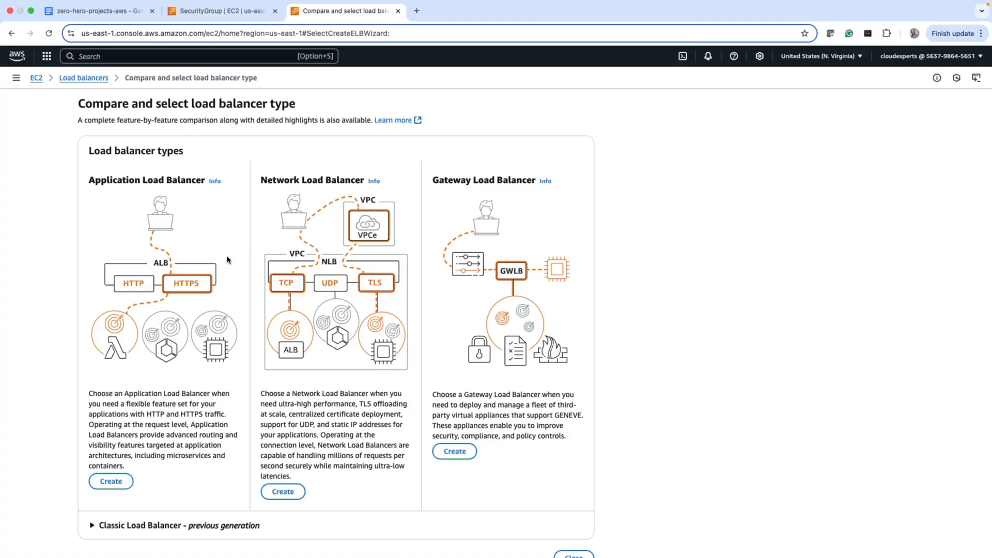
click(111, 482)
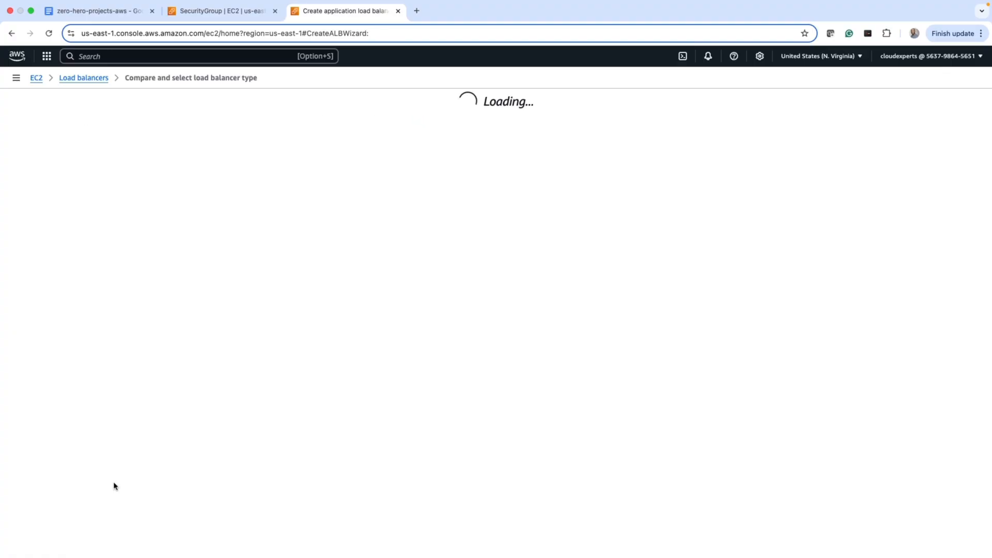
Step: Name the load balancer ALB1 and map it to the us-east-1a and us-east-1b Availability Zones in the default VPC
click(154, 284)
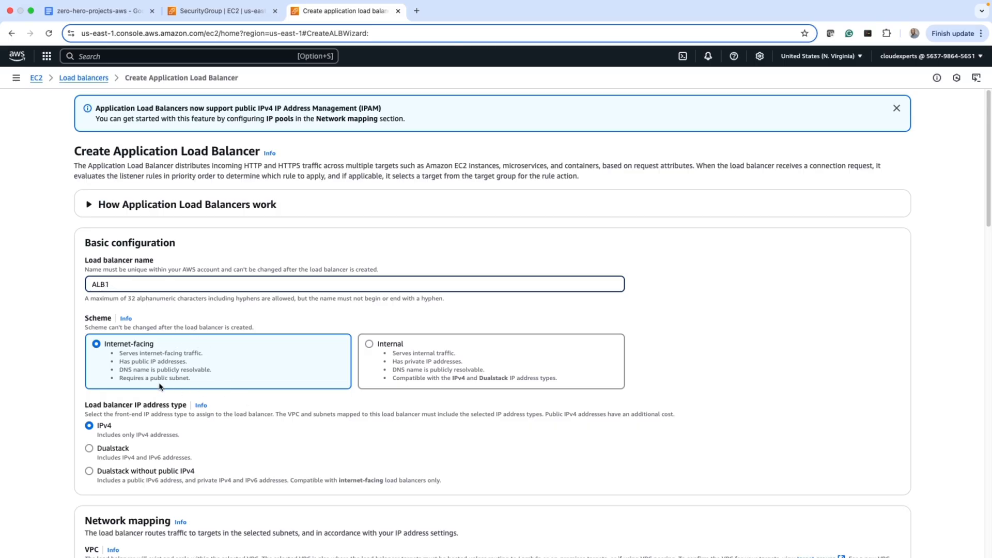
scroll(243, 424, down, 1)
scroll(243, 425, down, 1)
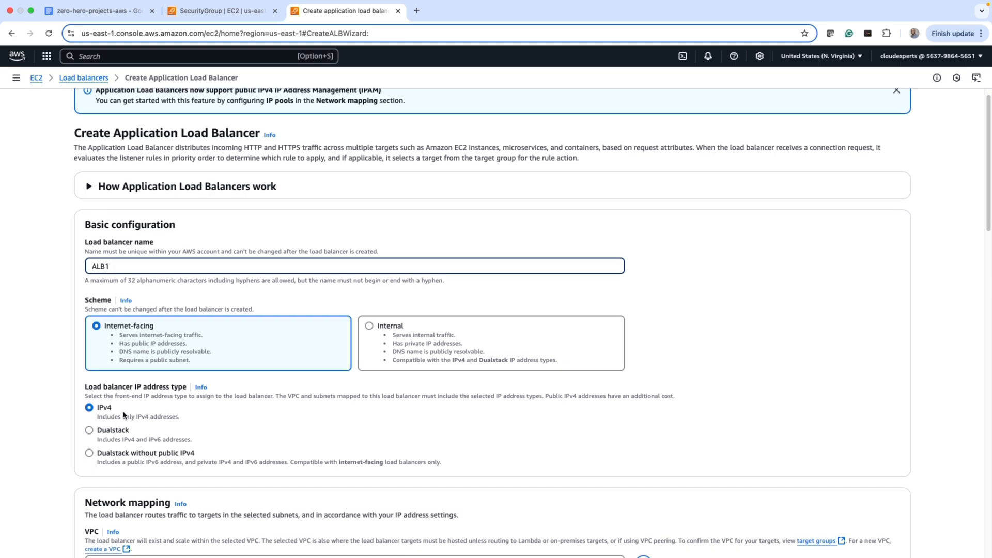
scroll(336, 429, down, 5)
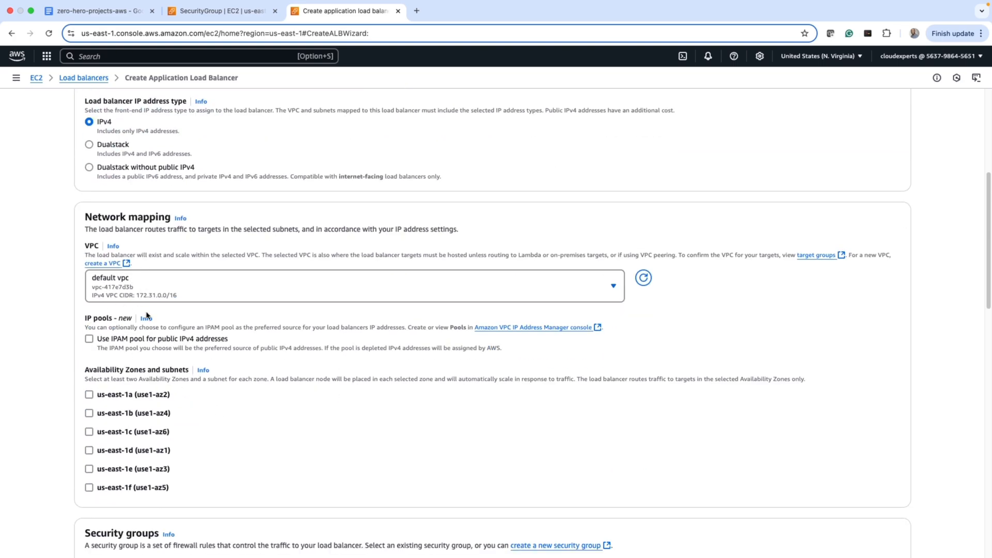
click(89, 394)
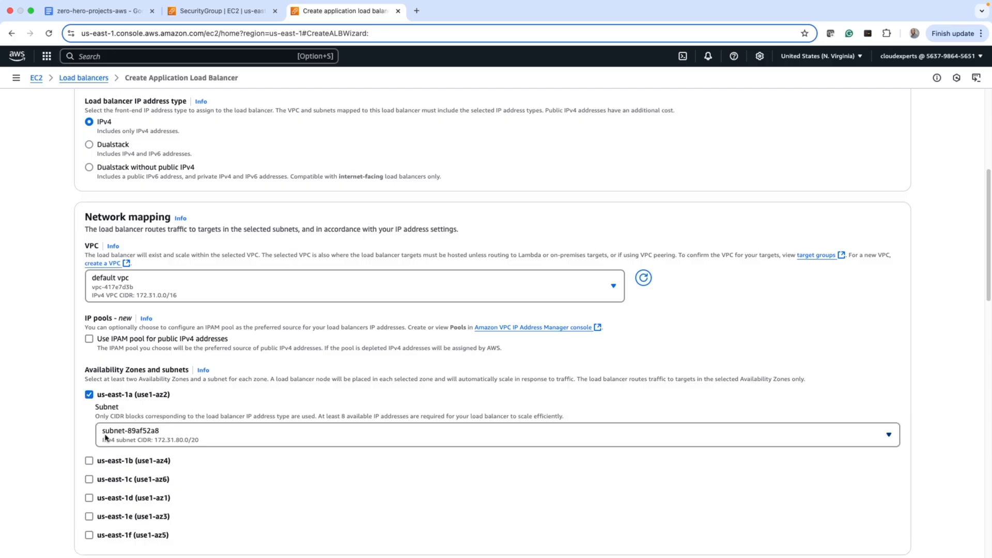
click(90, 461)
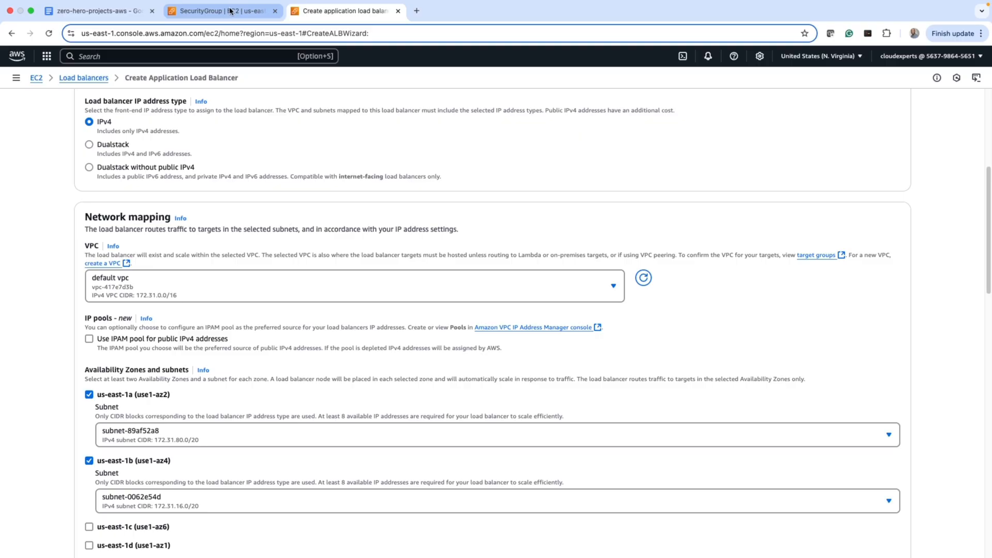
Step: Check the Availability Zone of the running VM1 instance in the other EC2 browser tab
click(233, 11)
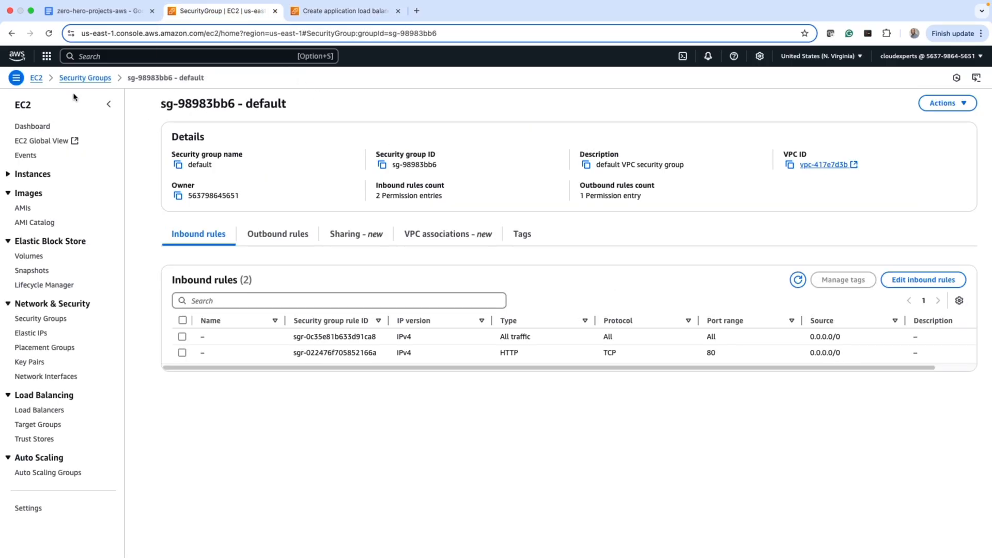
click(38, 78)
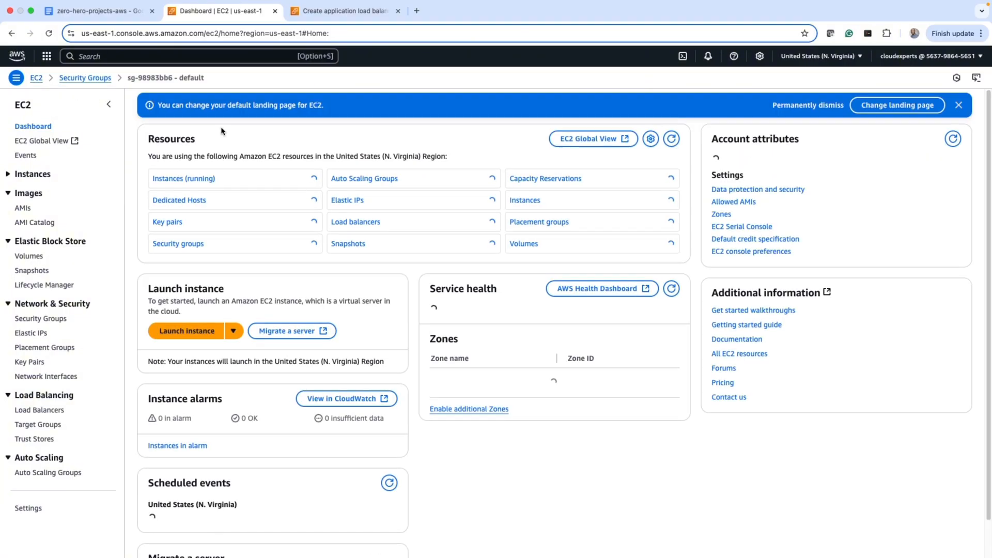
click(203, 181)
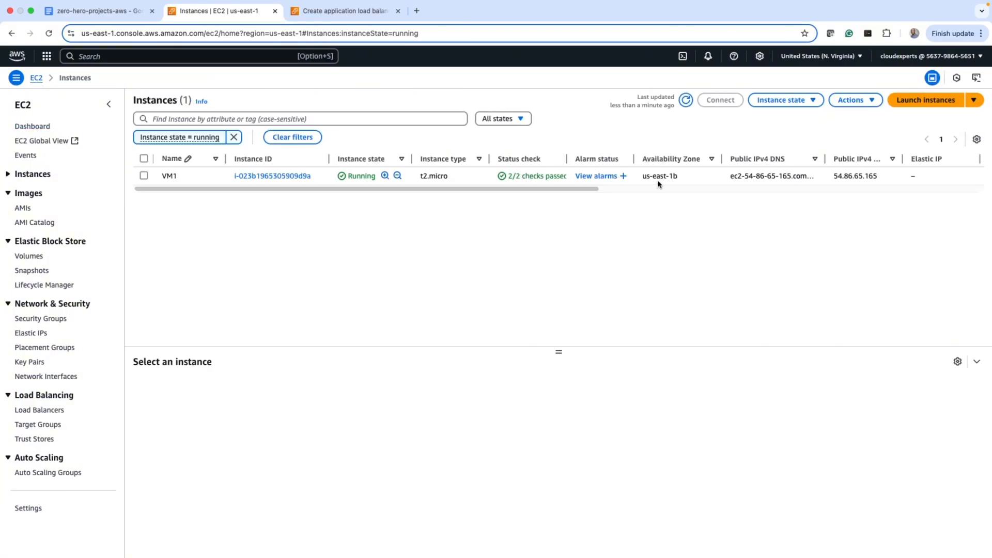
drag(641, 176, 680, 177)
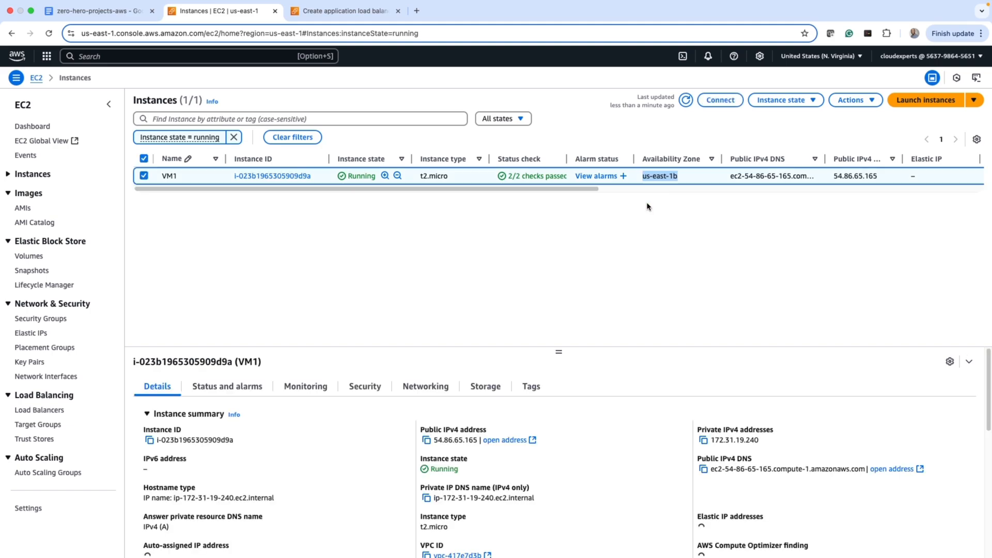
Step: Return to the load balancer setup and reselect the default security group for ALB1
click(336, 10)
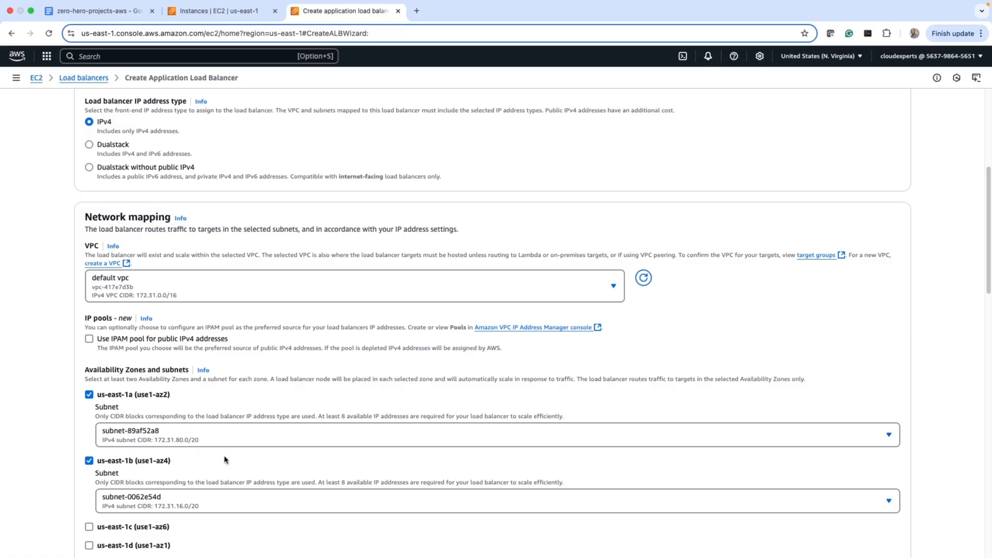
scroll(227, 458, down, 3)
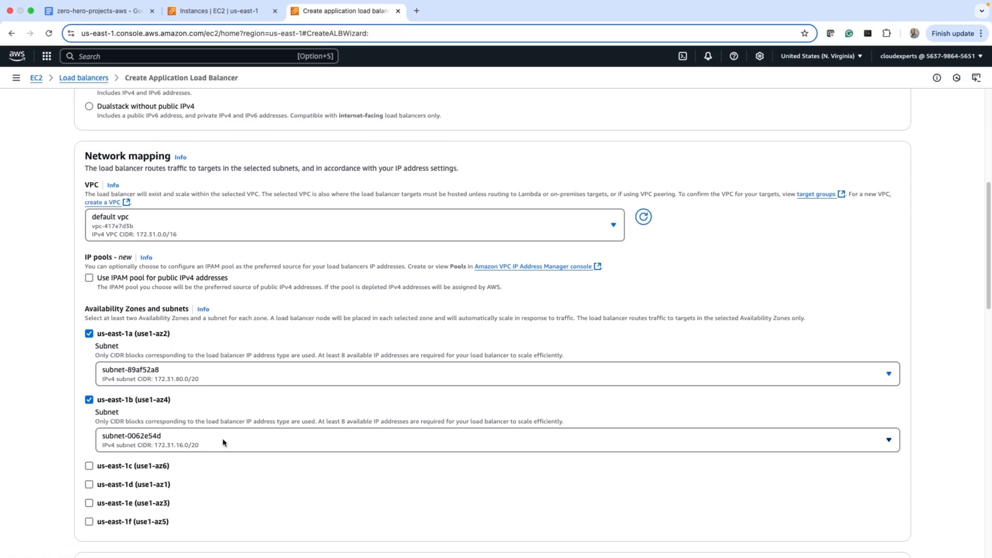
scroll(254, 451, down, 7)
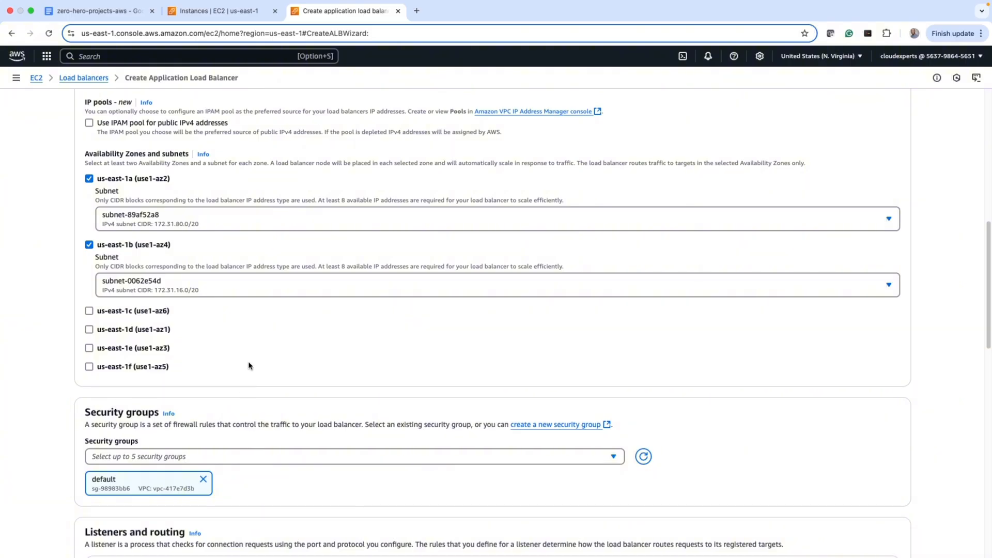
scroll(301, 385, down, 3)
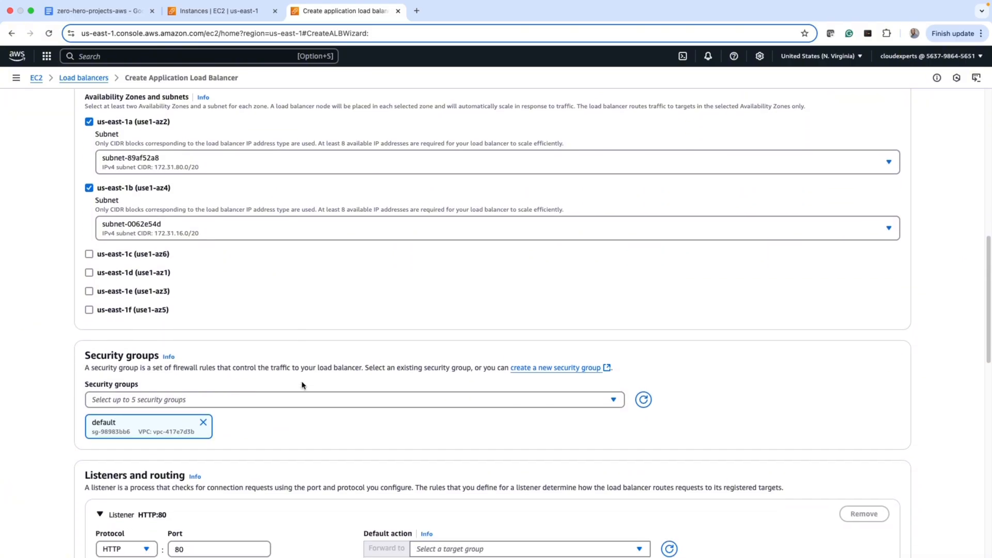
scroll(302, 384, down, 3)
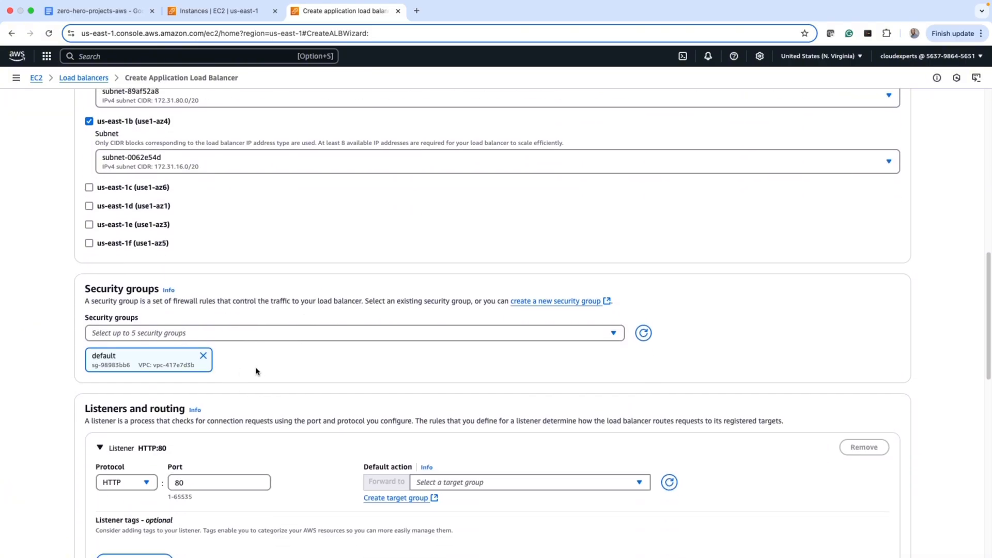
scroll(258, 361, down, 3)
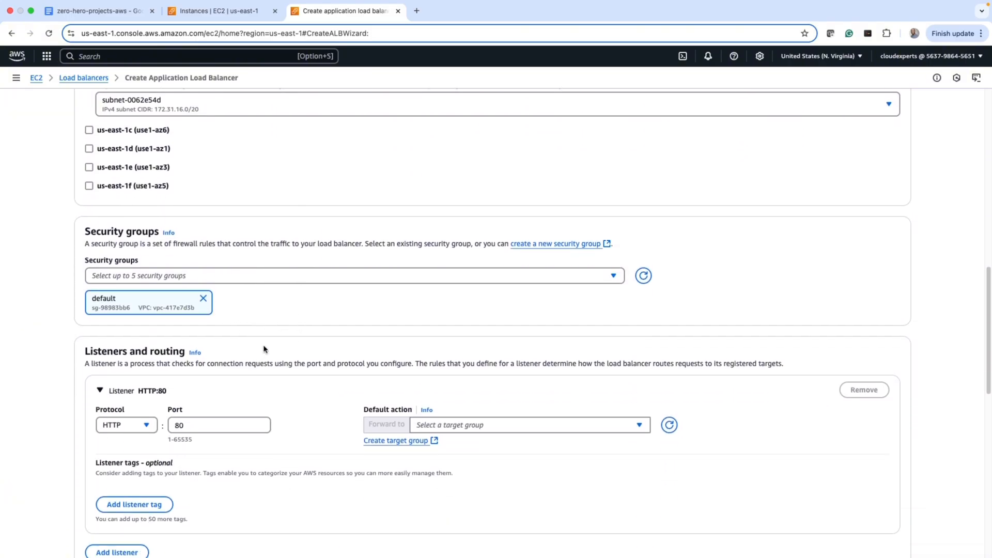
click(243, 278)
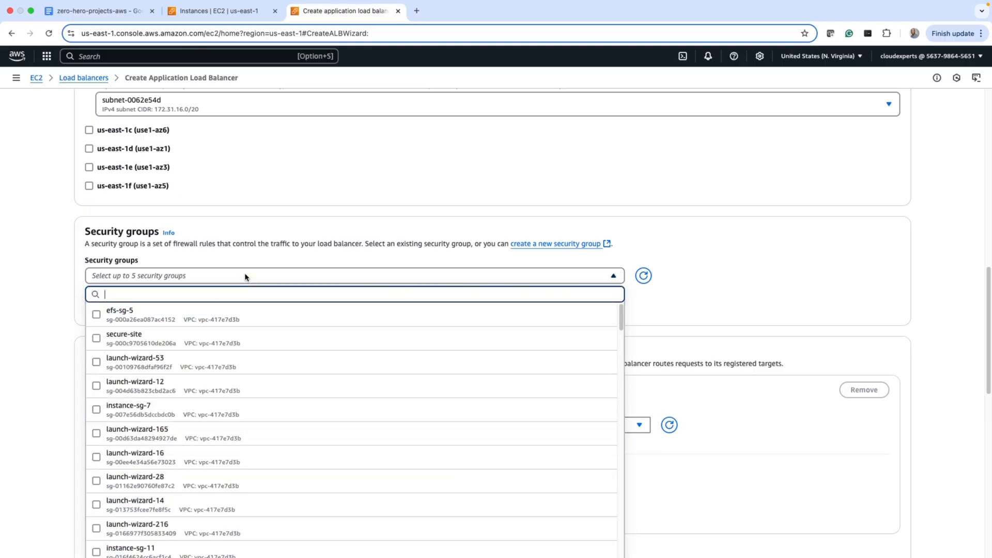
text(default)
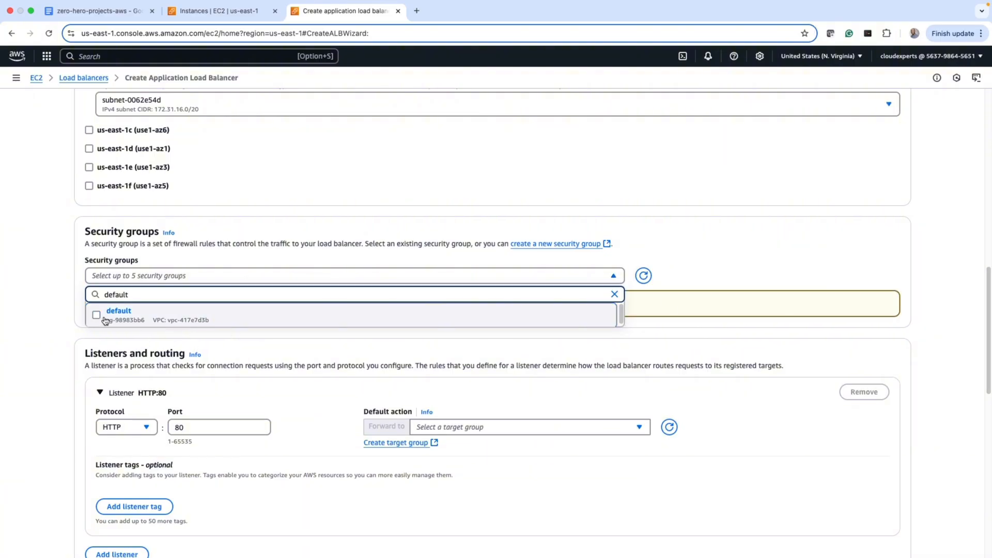
scroll(376, 499, down, 3)
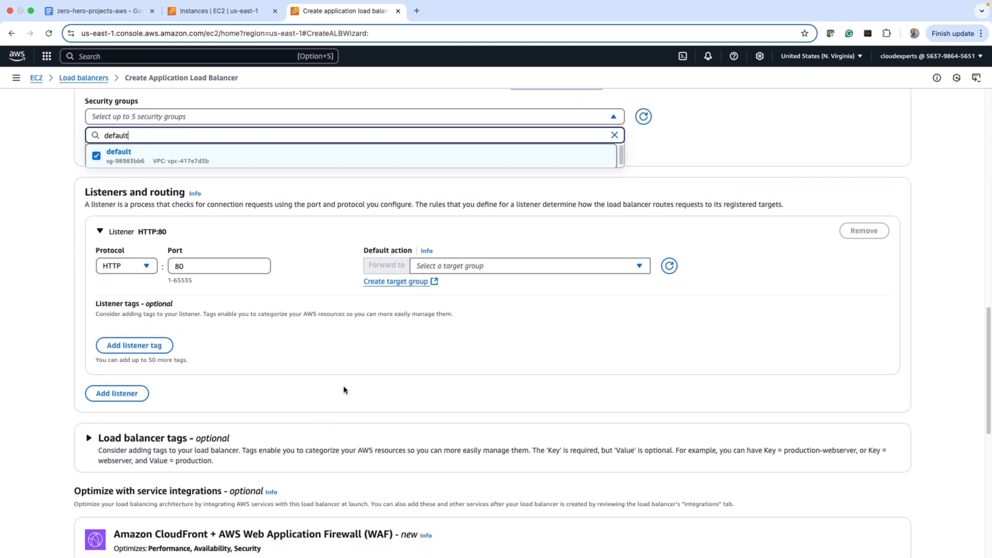
scroll(348, 387, down, 1)
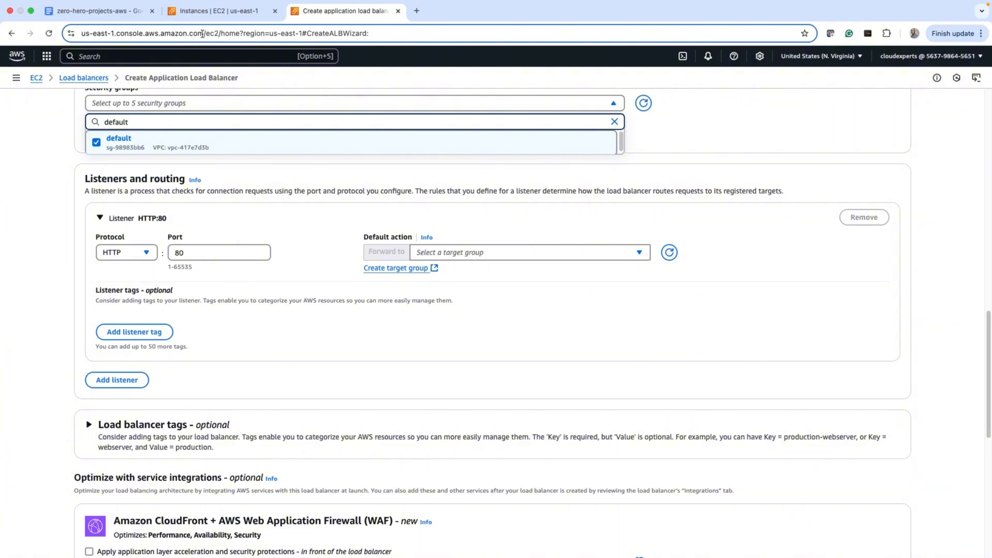
Step: Check the existing EC2 target groups, and open a new target group form from the HTTP:80 listener's default action
click(217, 11)
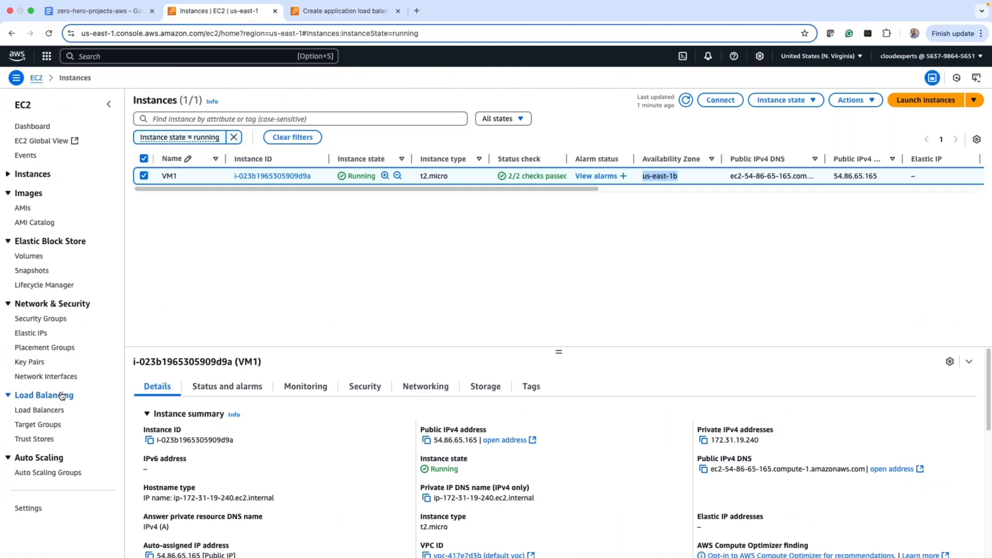
click(38, 424)
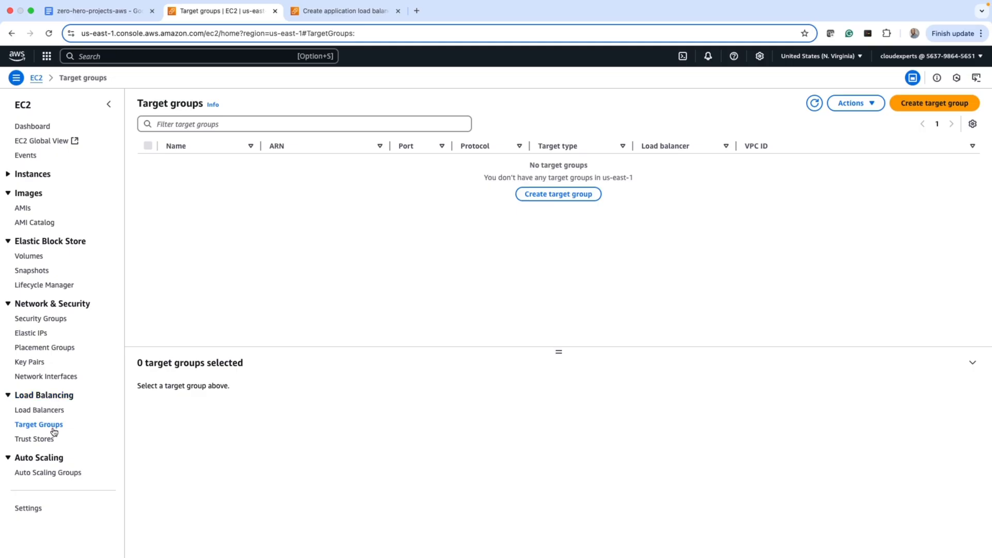
click(356, 11)
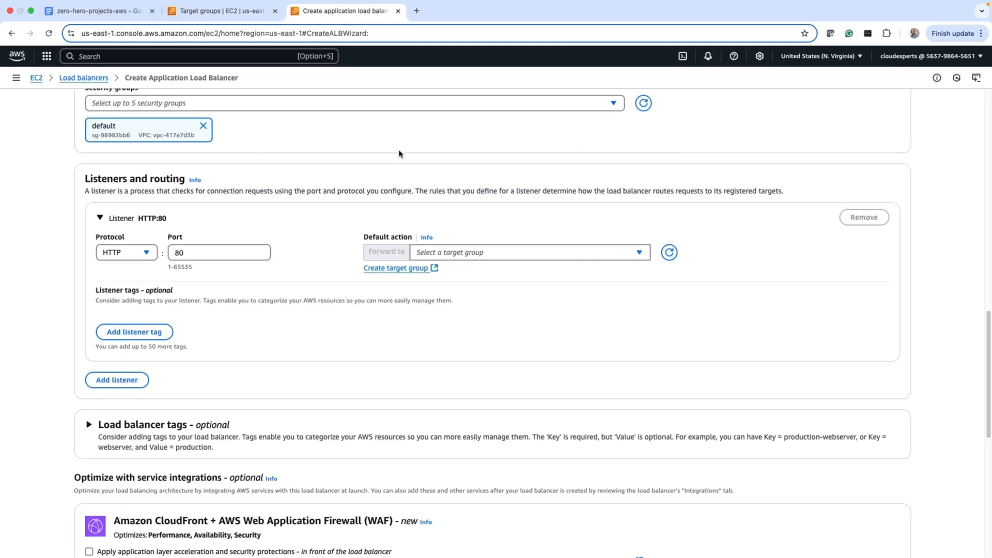
click(400, 269)
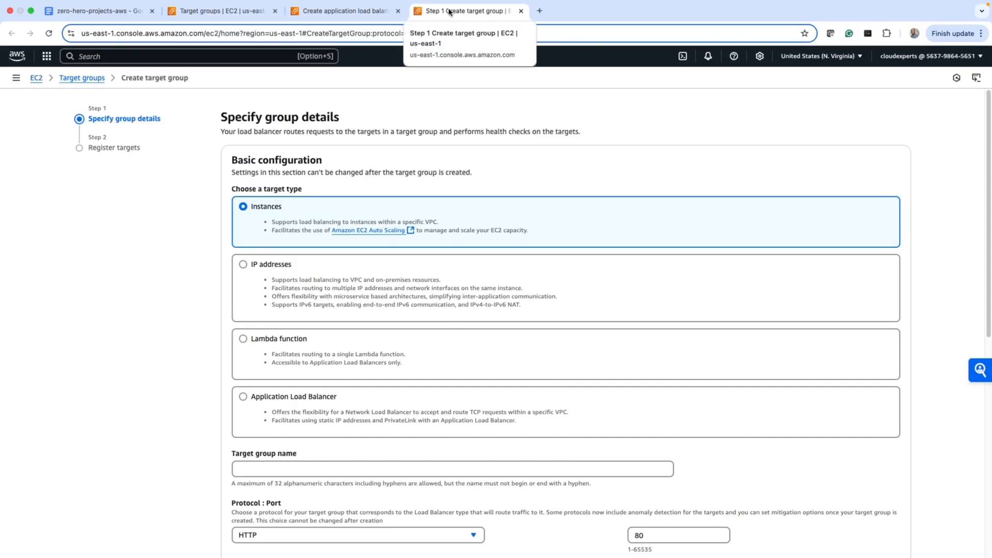
click(375, 12)
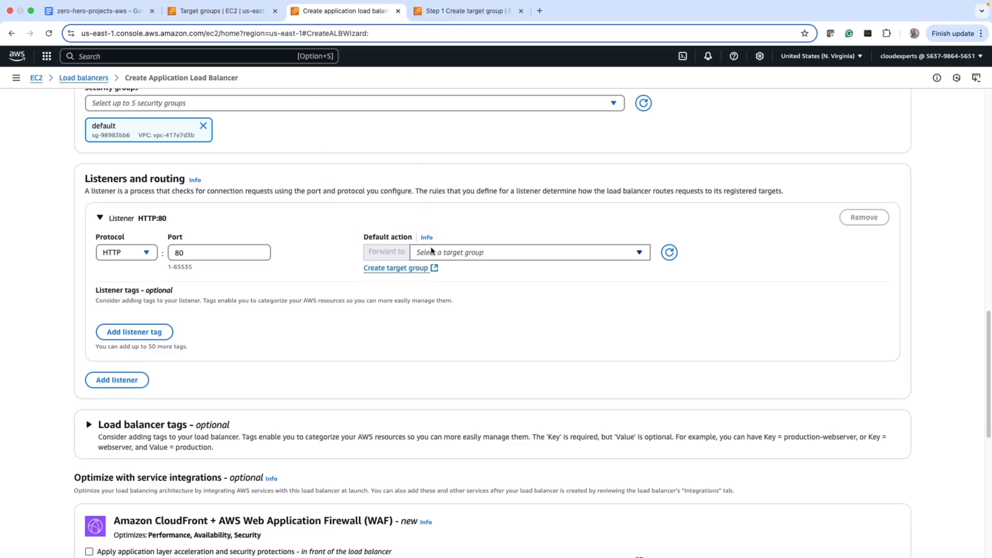
click(442, 11)
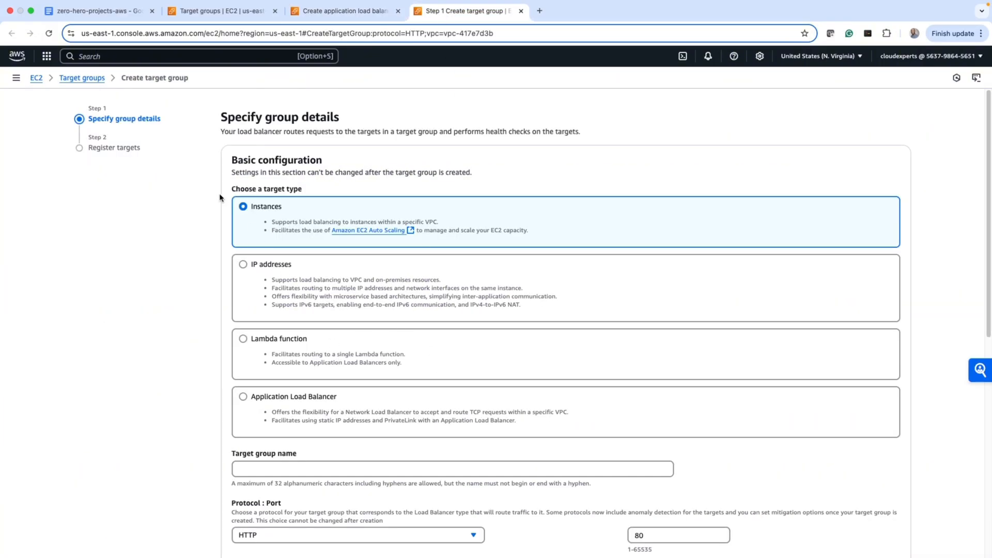
Step: Name the instance target group TG2, keep HTTP port 80, IPv4, the default VPC and HTTP1, and continue to registering targets
scroll(440, 405, down, 3)
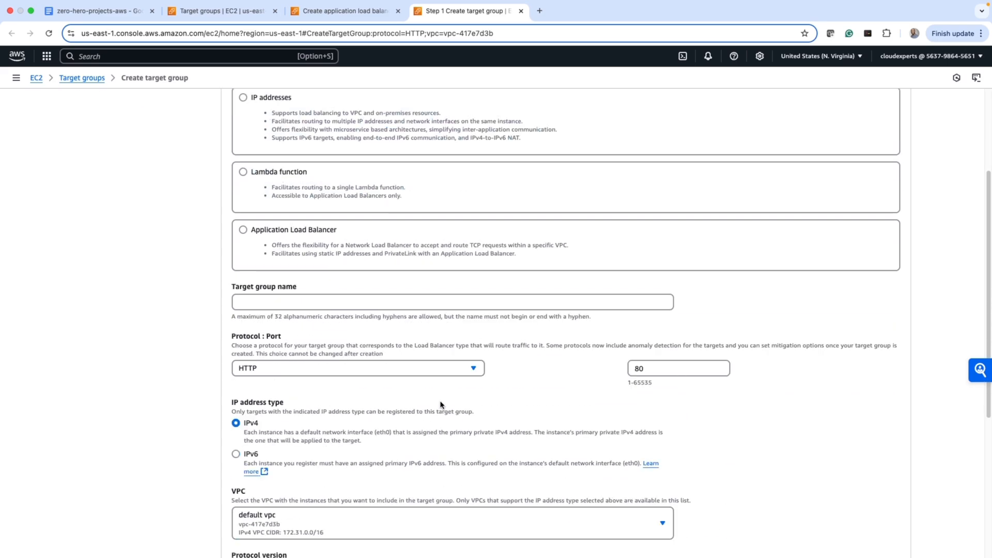
click(336, 304)
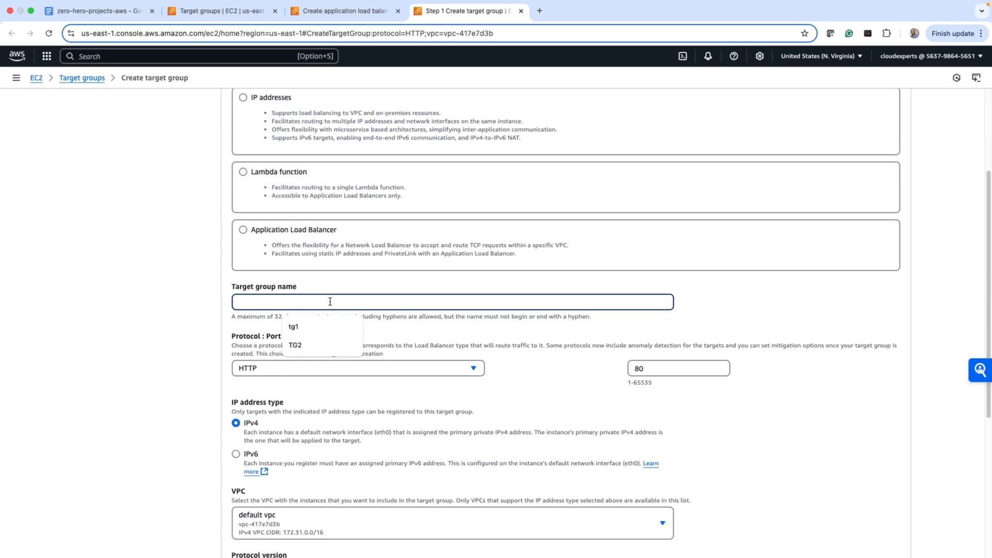
click(323, 344)
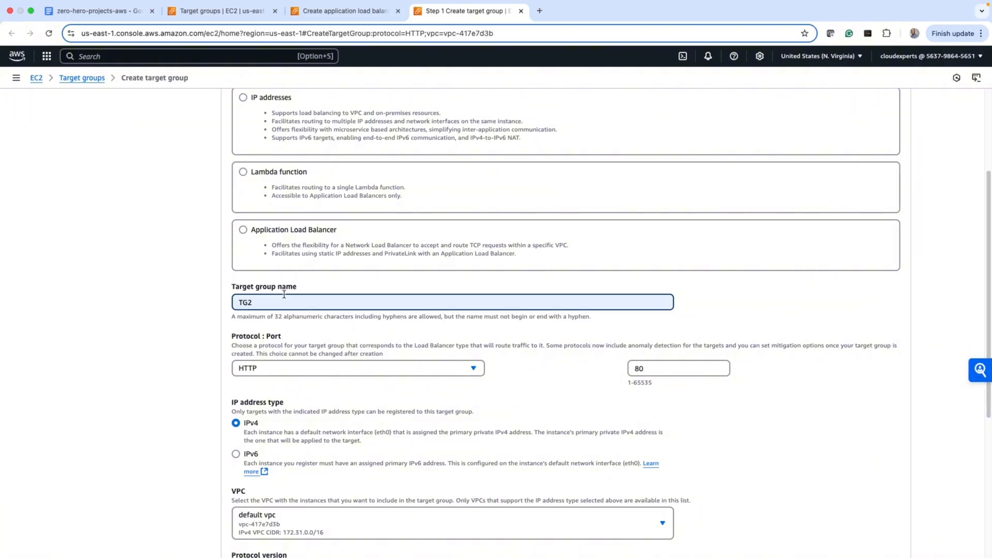
scroll(365, 400, down, 3)
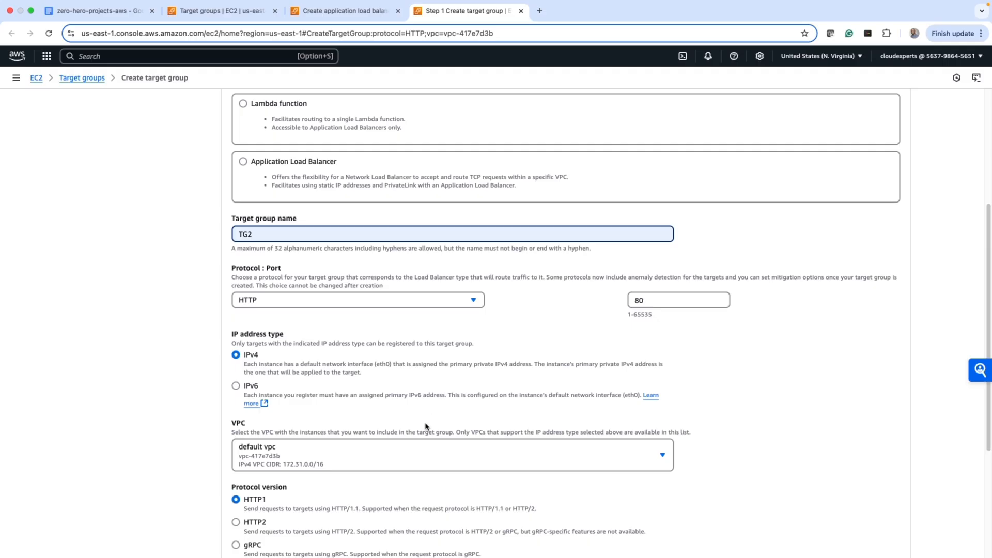
scroll(419, 427, down, 2)
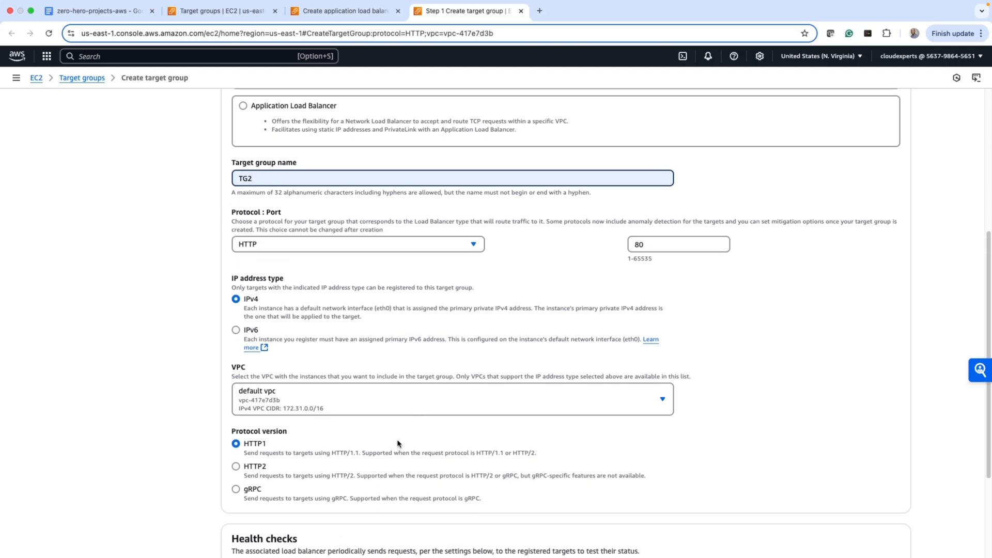
scroll(352, 408, down, 1)
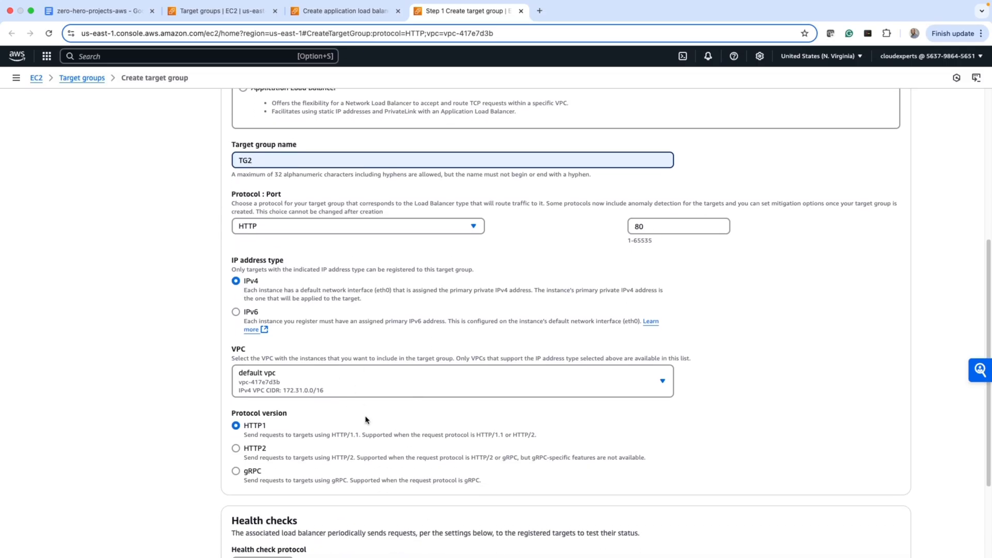
scroll(376, 428, down, 5)
scroll(377, 427, down, 4)
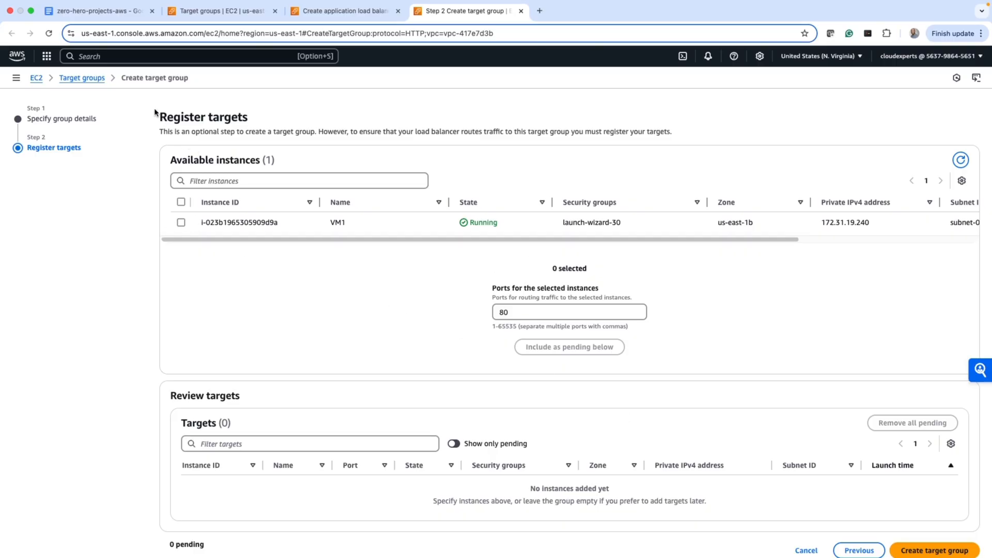
Step: Register the VM1 instance as a pending target on port 80 and create the target group
drag(158, 118, 261, 123)
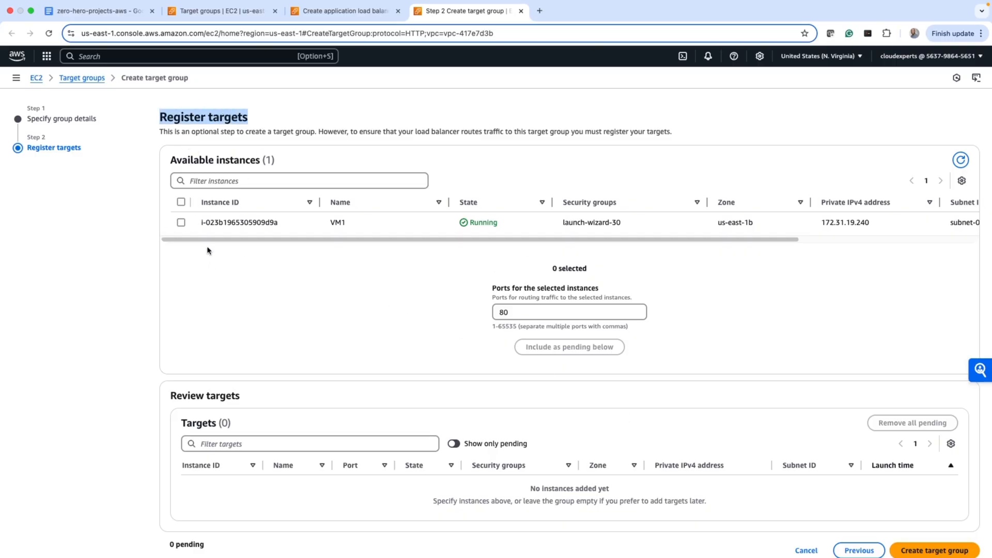
click(181, 224)
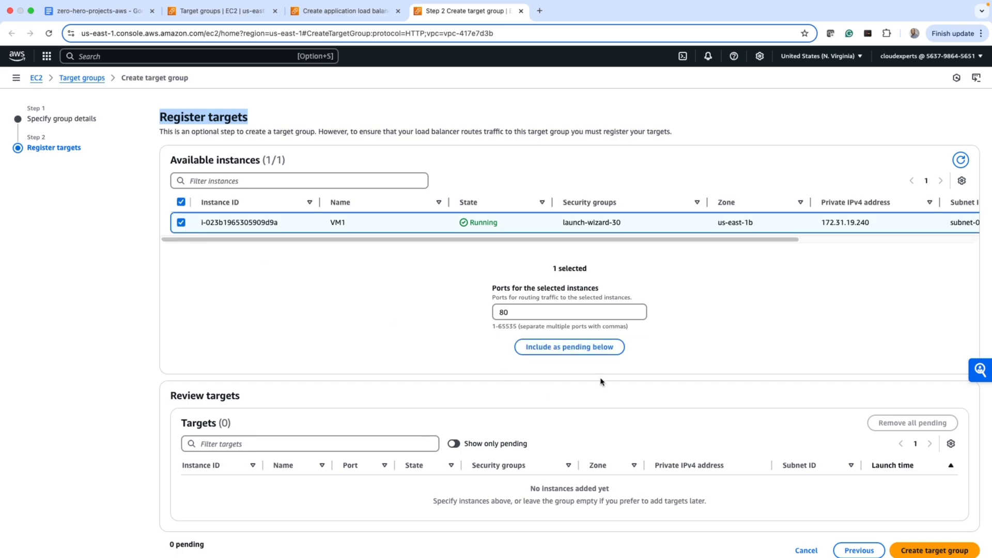
click(563, 351)
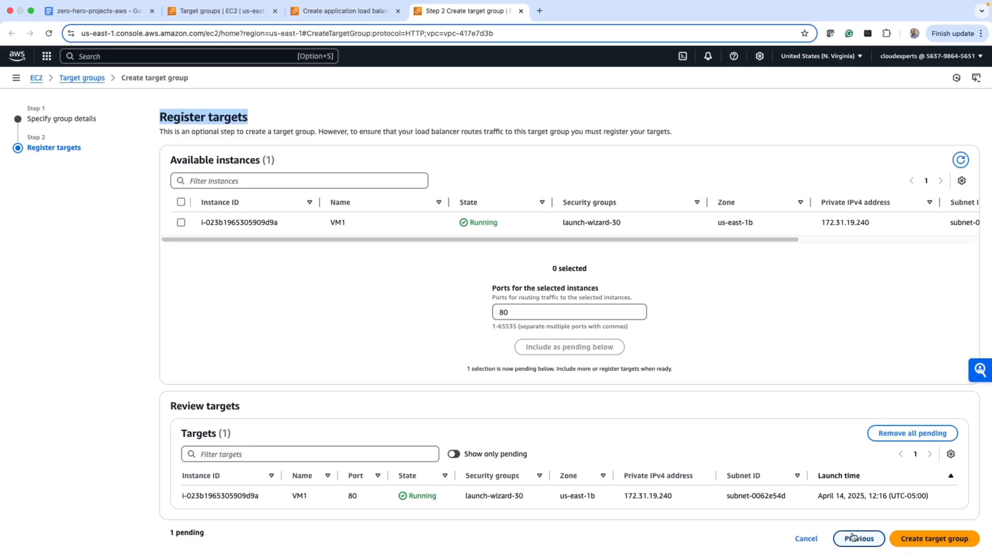
click(922, 539)
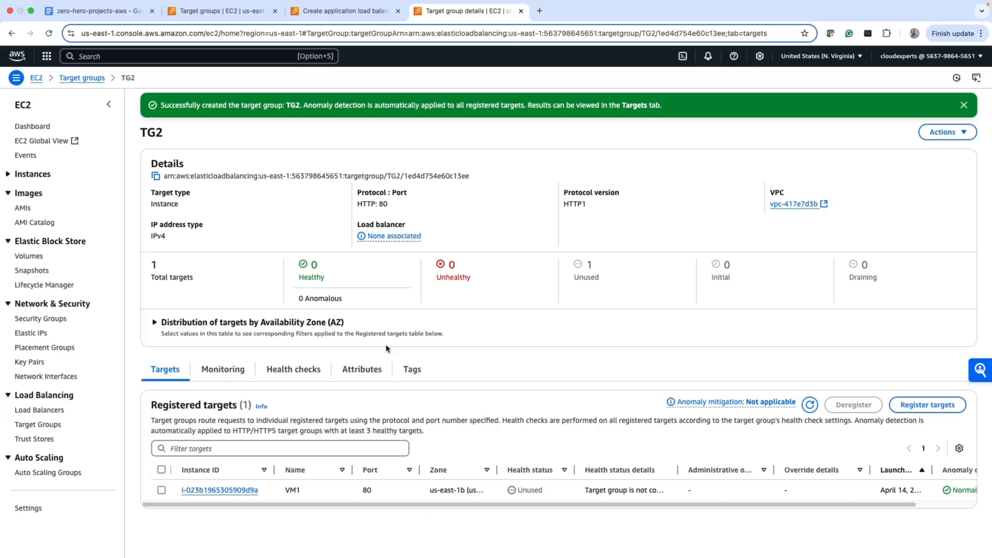
Step: Return to the load balancer setup, forward the HTTP:80 listener to the TG2 target group, and create the load balancer
click(354, 12)
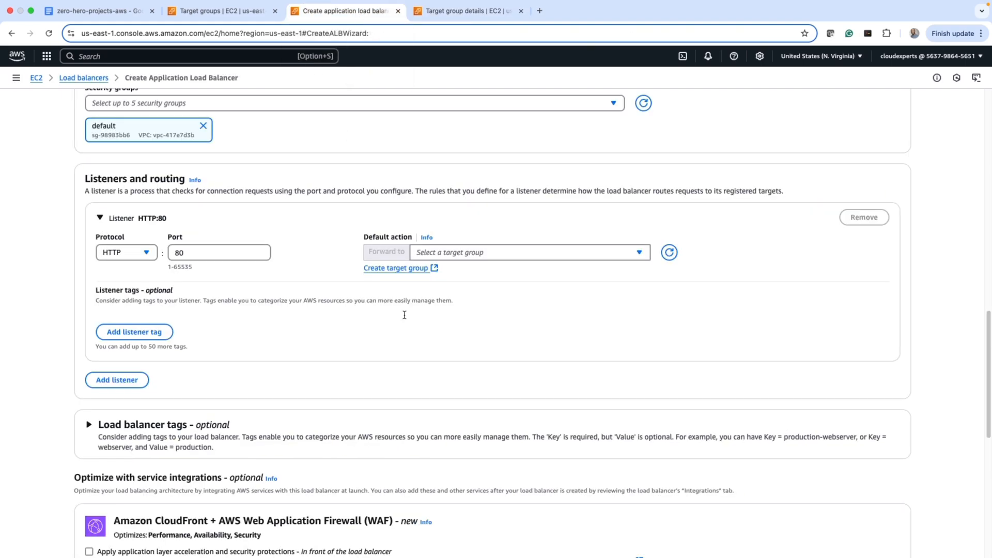
click(669, 253)
click(639, 253)
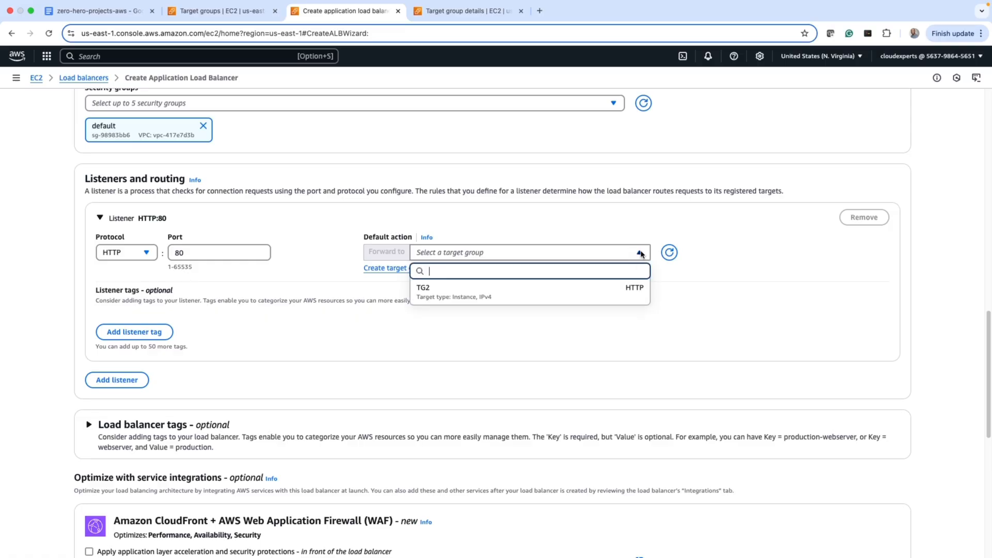
click(493, 302)
scroll(377, 401, down, 6)
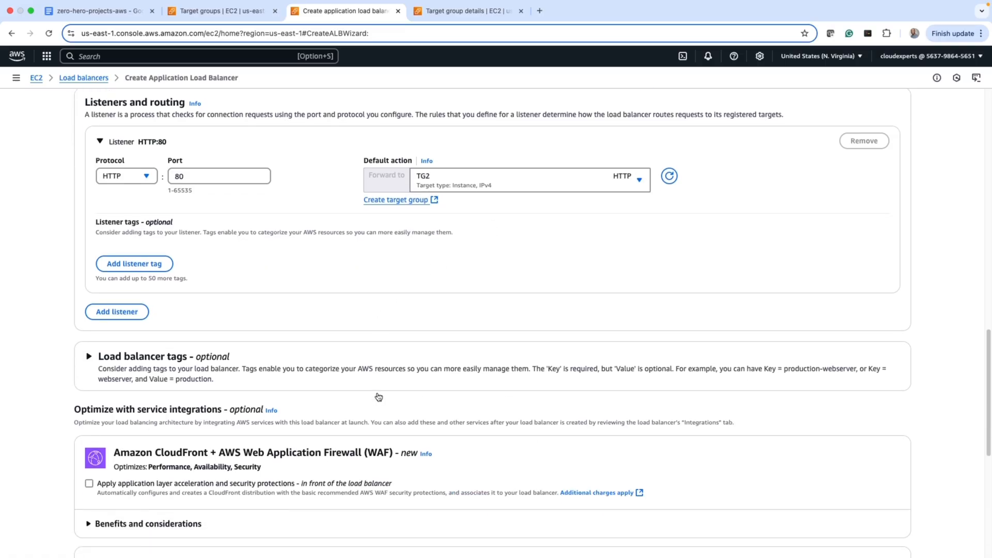
scroll(379, 397, down, 6)
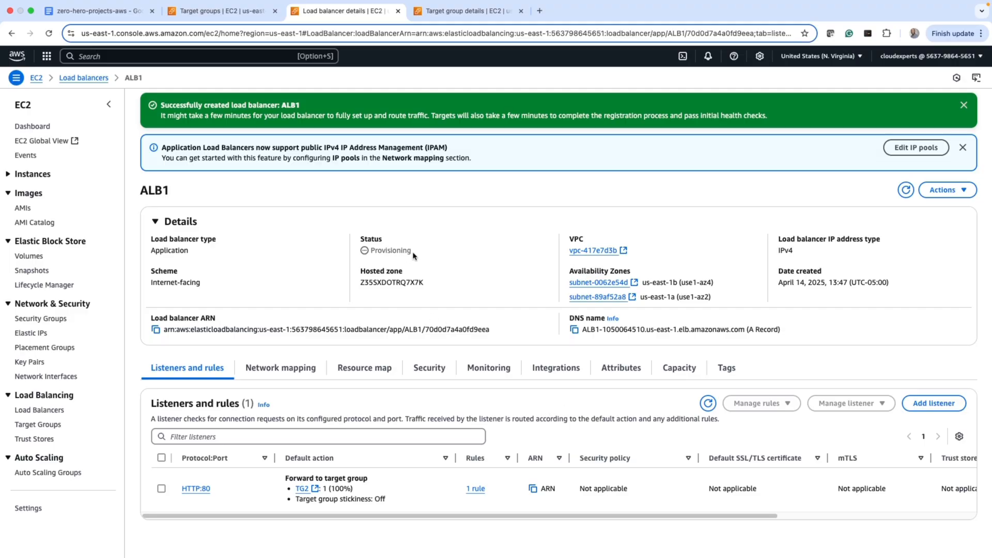
Step: Check the new load balancer's status and examine the registered targets and health details of target group TG2
drag(414, 255, 361, 256)
click(46, 426)
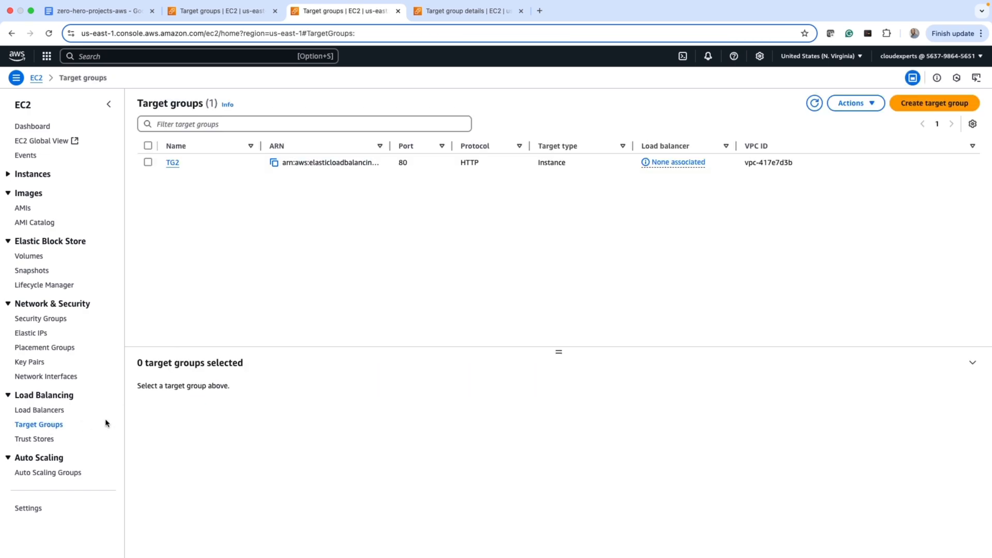
click(149, 164)
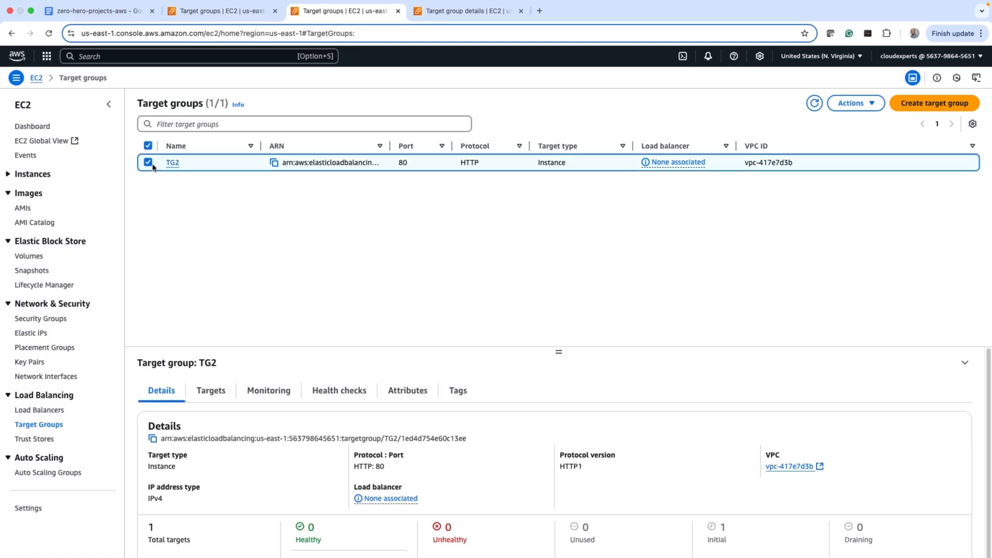
click(214, 390)
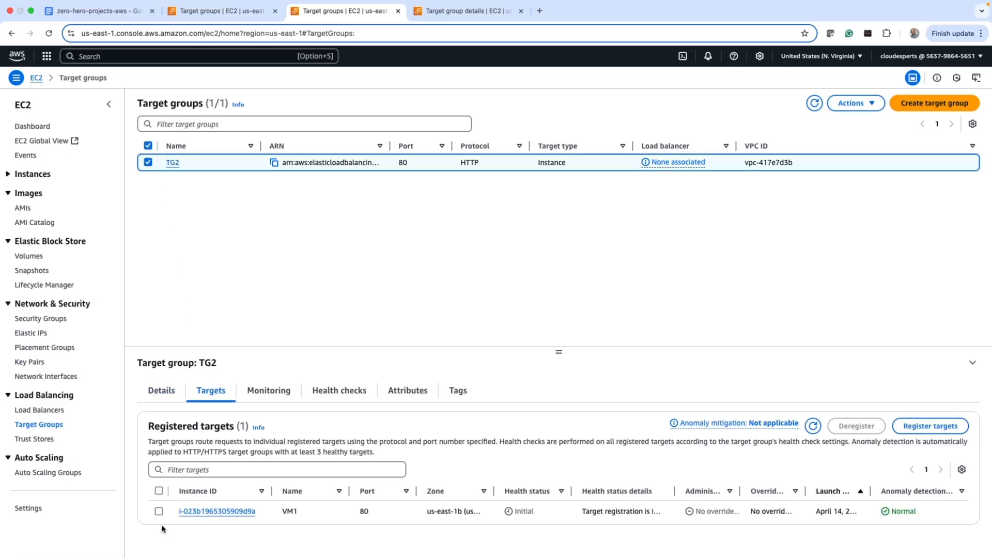
click(158, 511)
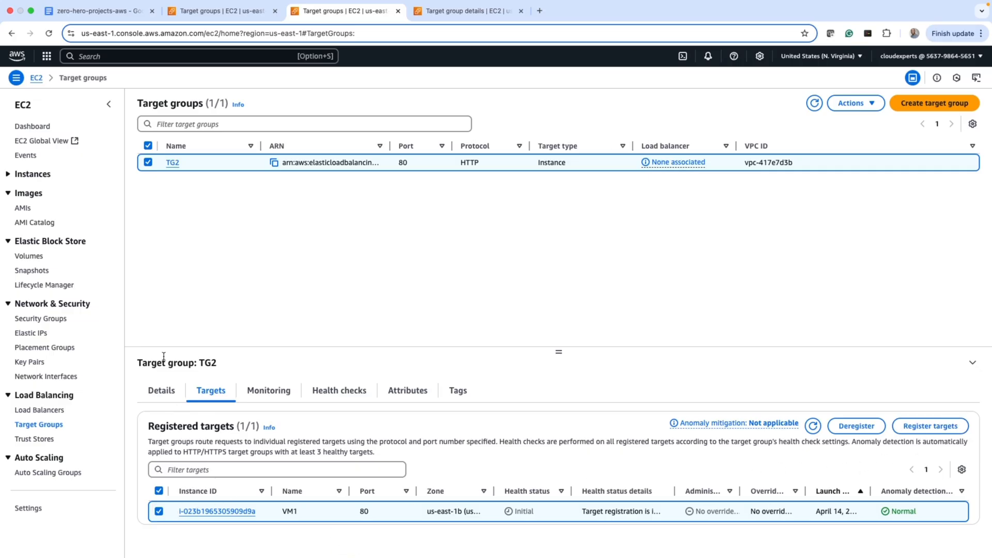
click(166, 391)
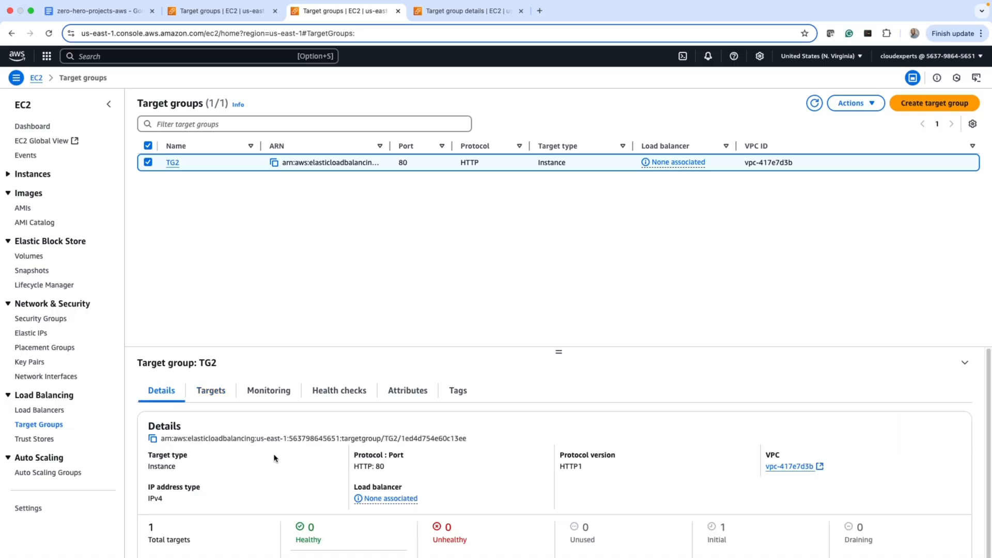
scroll(317, 542, down, 1)
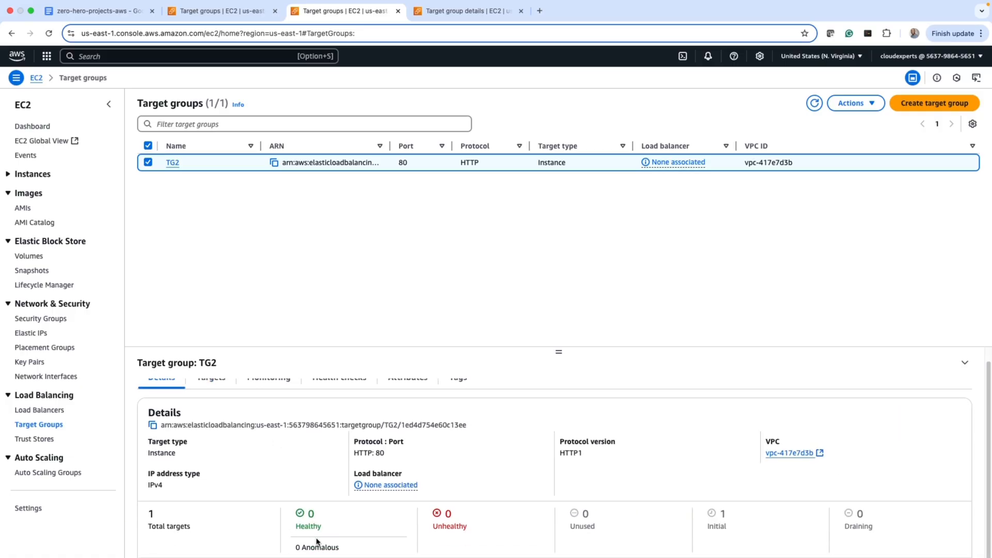
scroll(317, 542, up, 1)
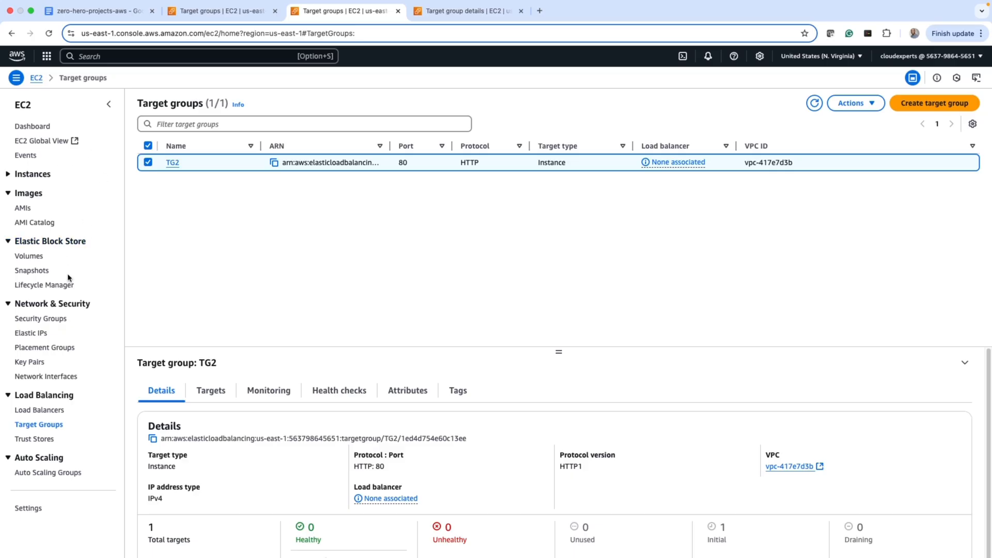
Step: Open the list of load balancers and check the state of ALB1
click(50, 410)
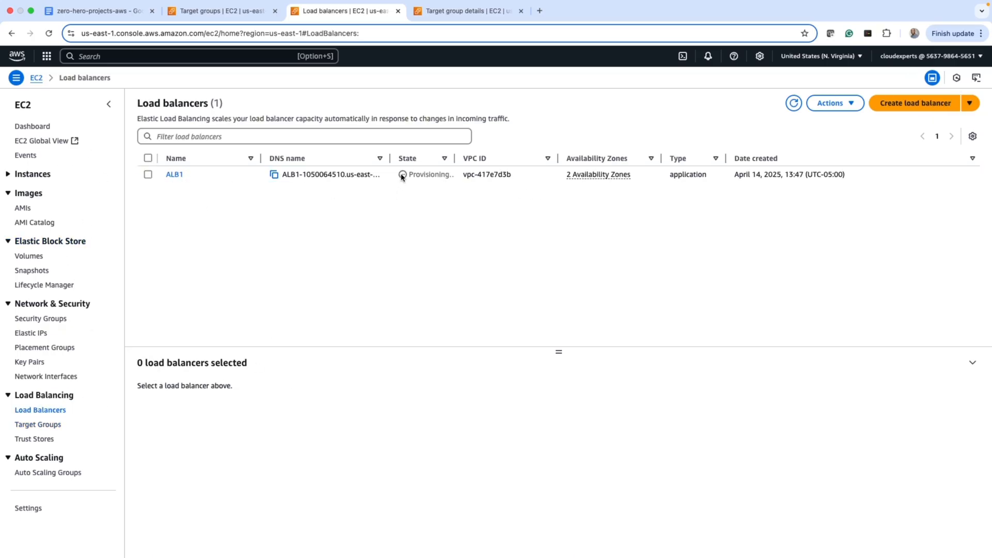
drag(402, 175, 445, 176)
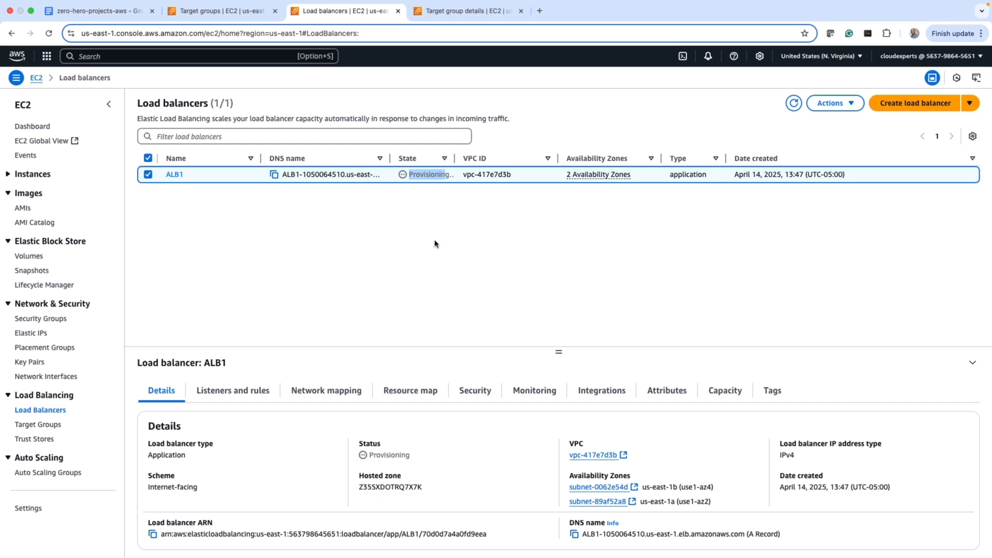